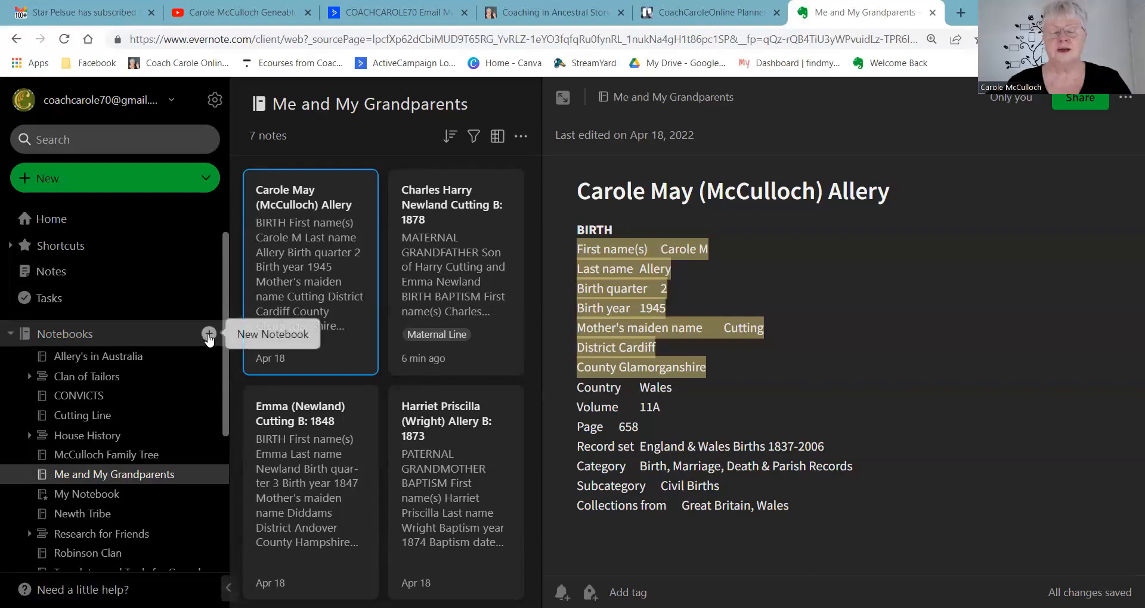
Create a notebook named "Me and My Great Grandparents" and open it
click(209, 334)
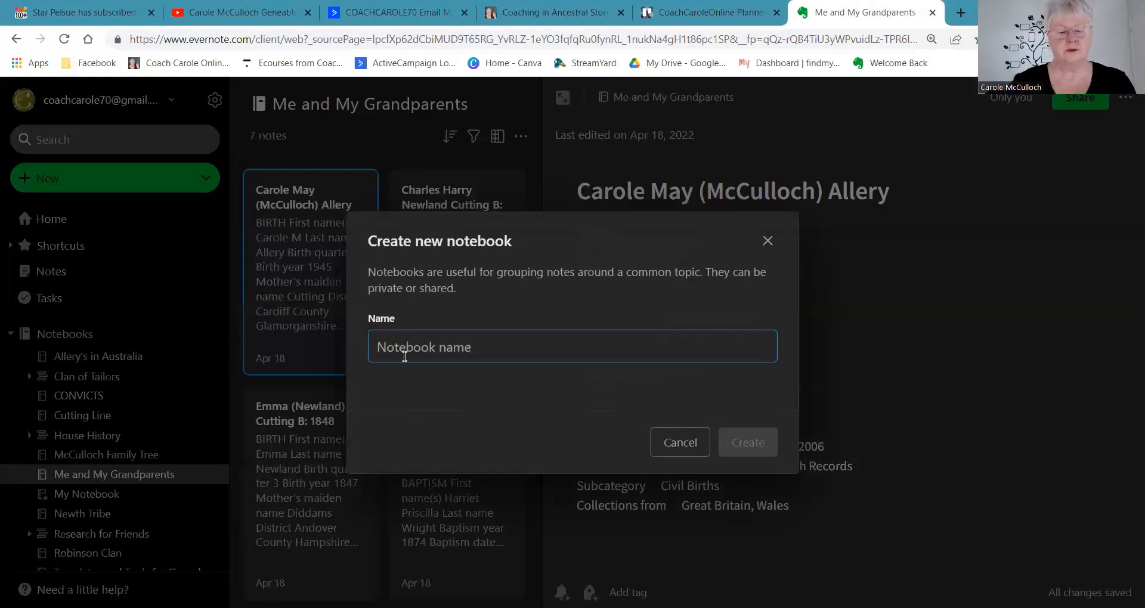
text(Me and My Great Grandparents)
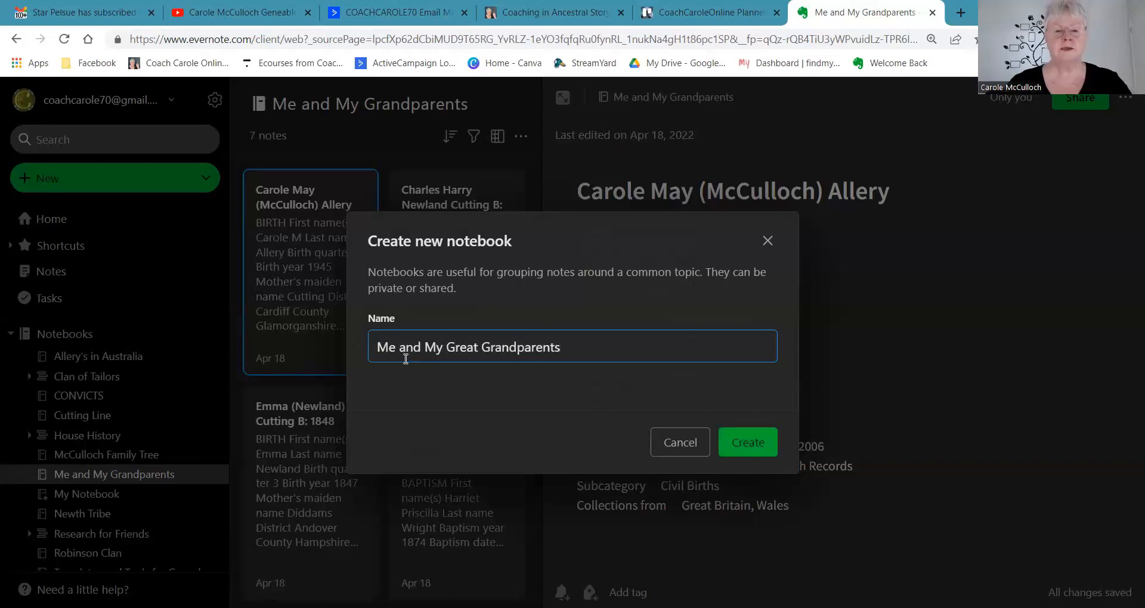
click(740, 447)
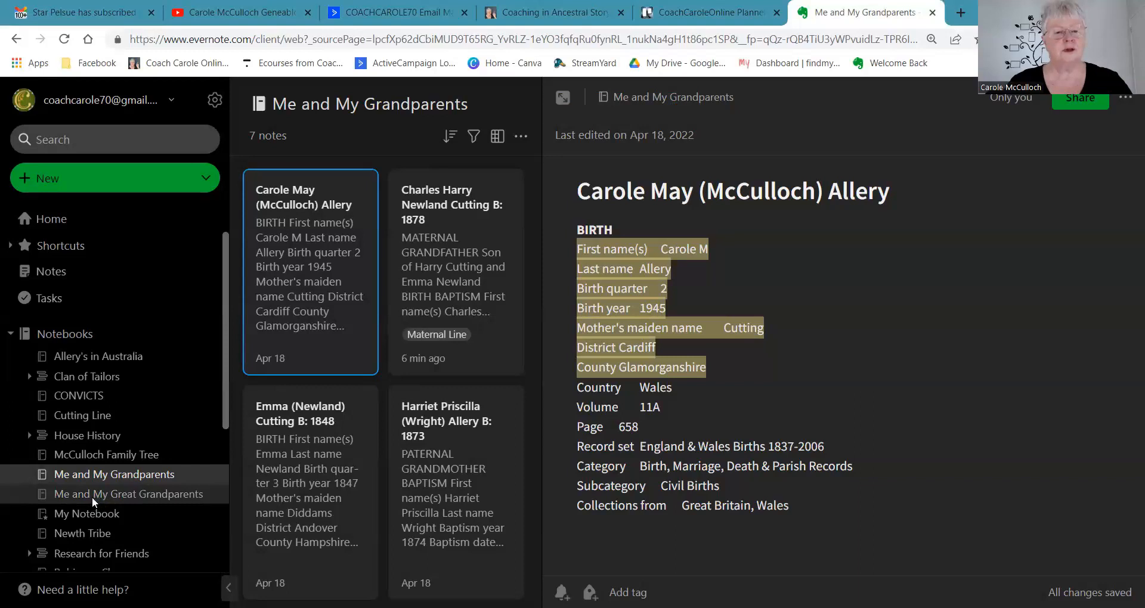
click(92, 496)
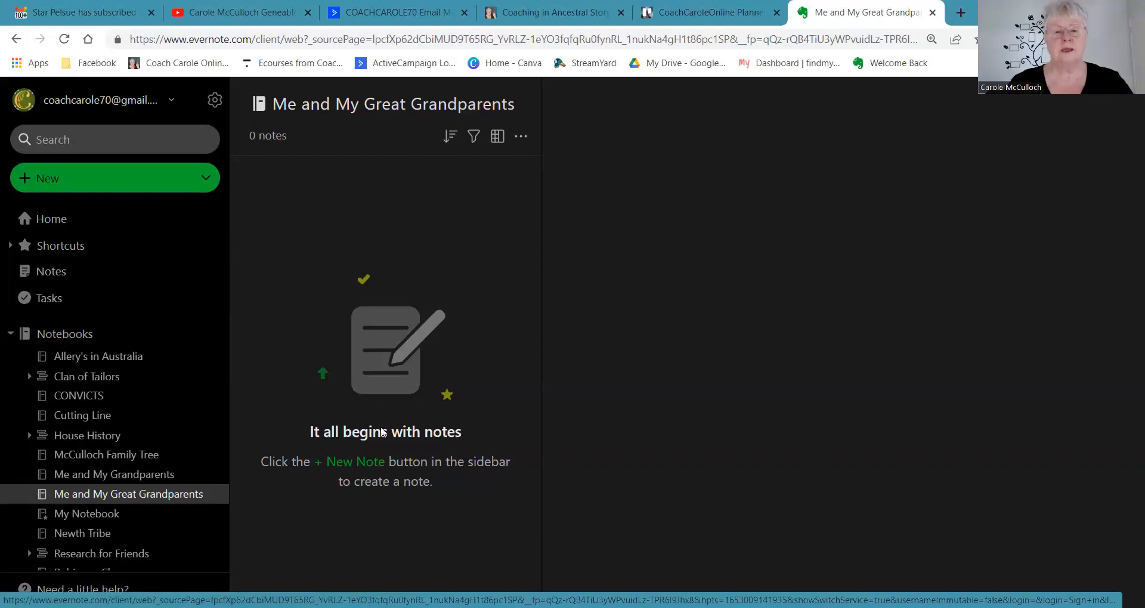
Add a note to the new notebook and title it with the maternal great-grandfather's full name, "B:" and his birth year
click(522, 137)
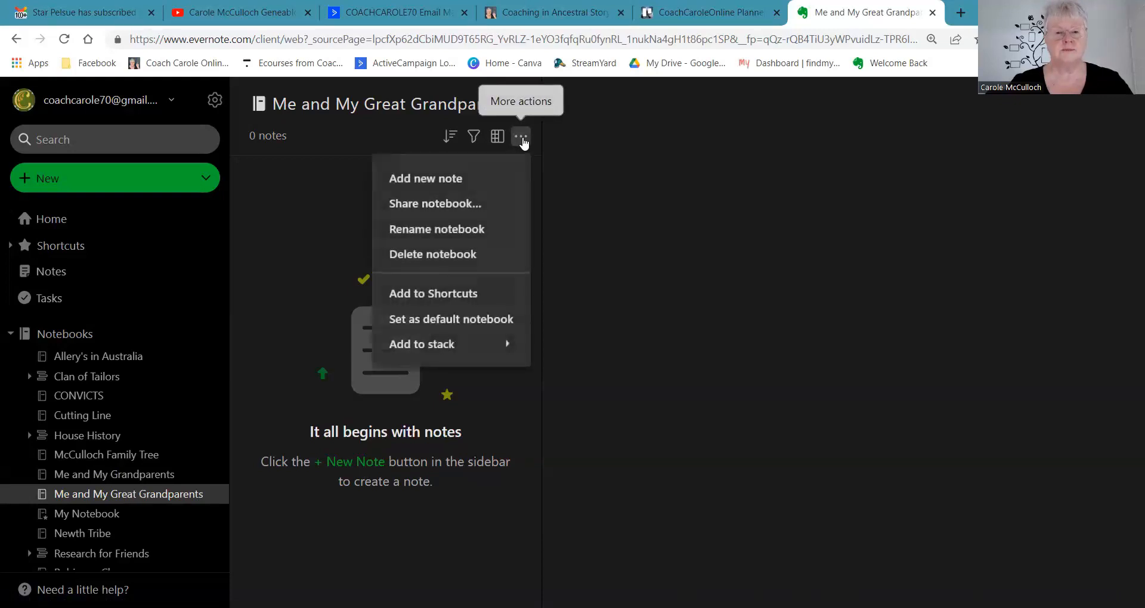
click(411, 181)
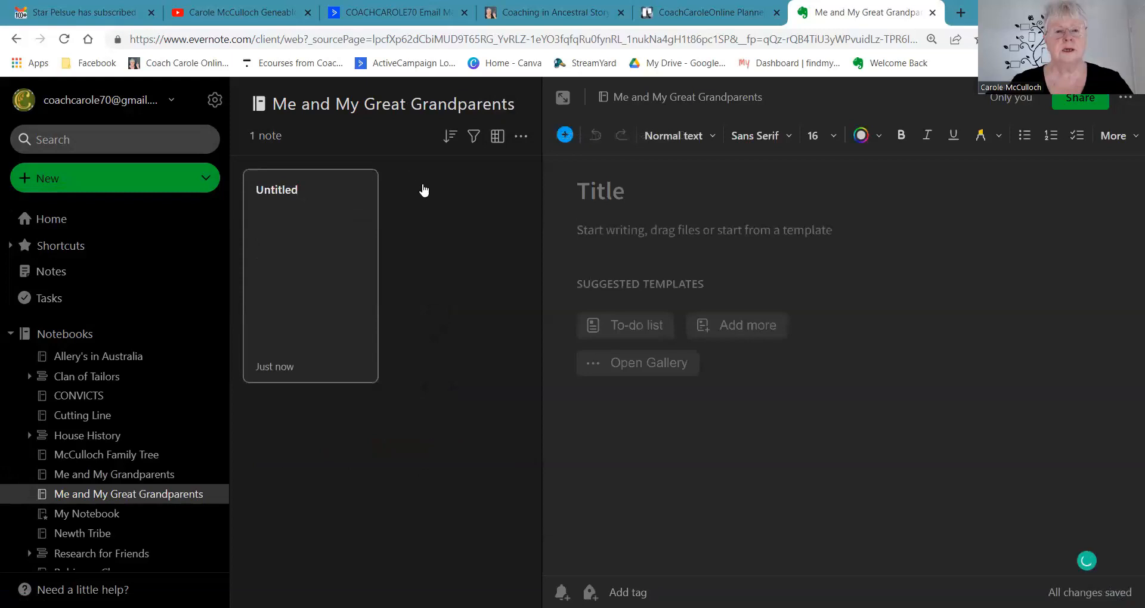
click(587, 189)
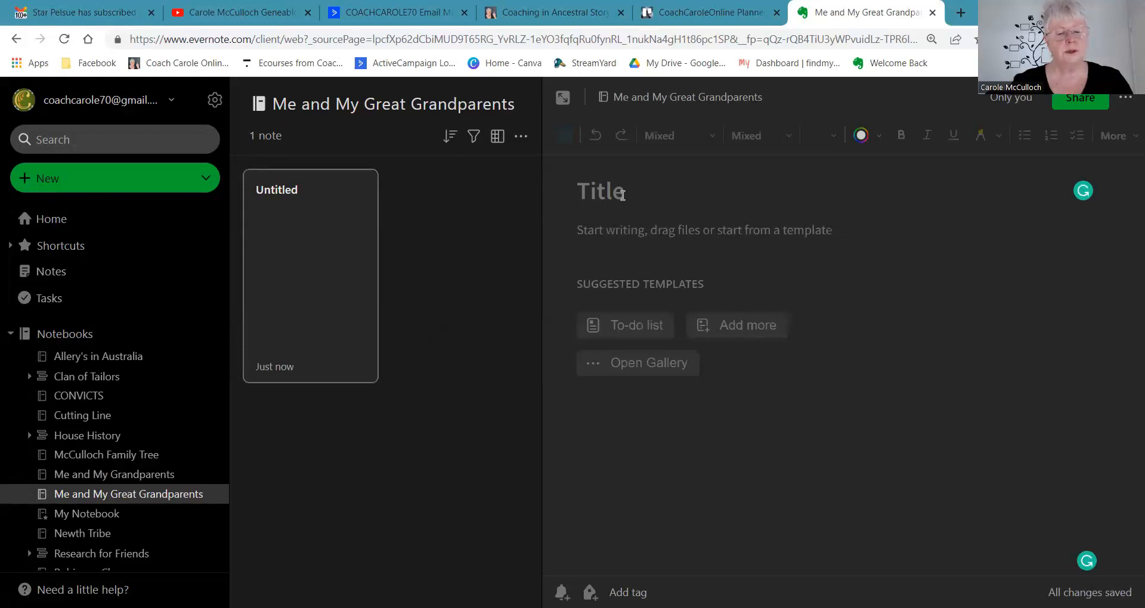
text(John )
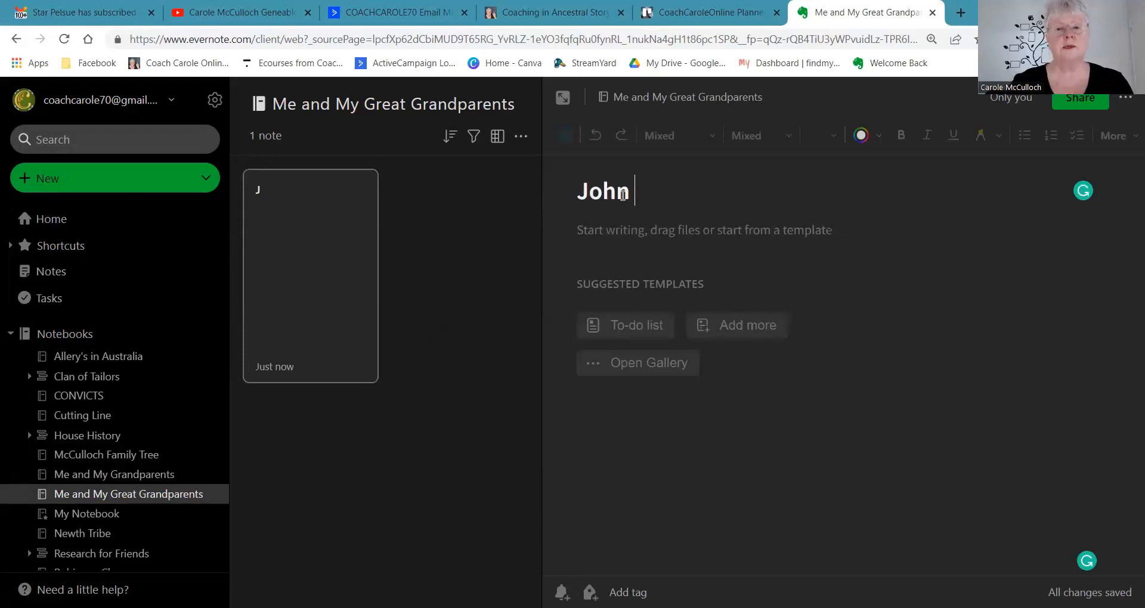
text(Cutting )
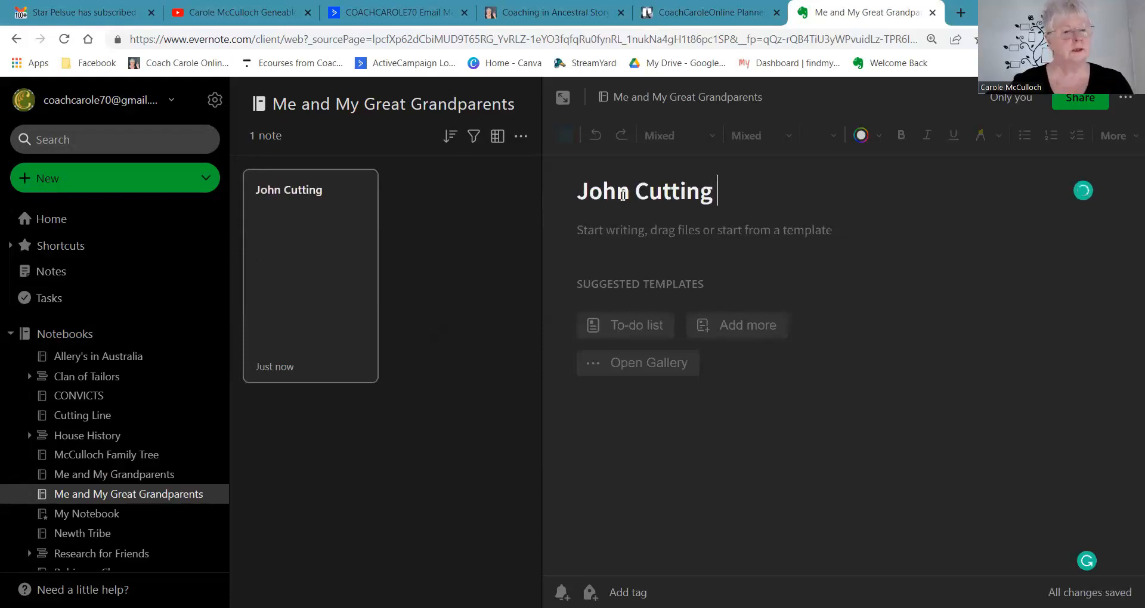
text(B:)
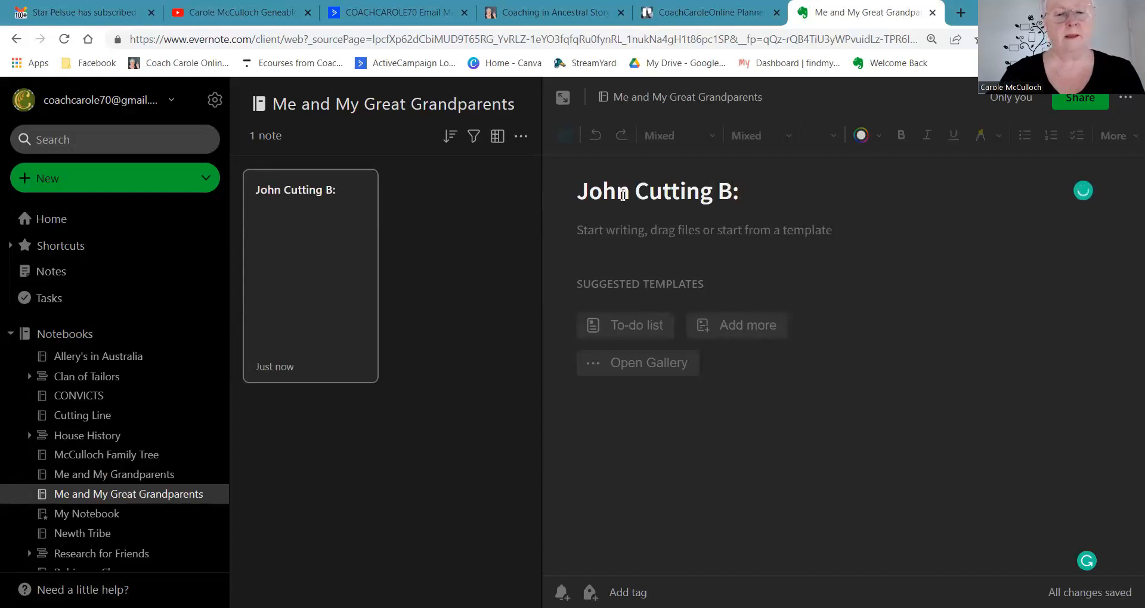
text( 1799)
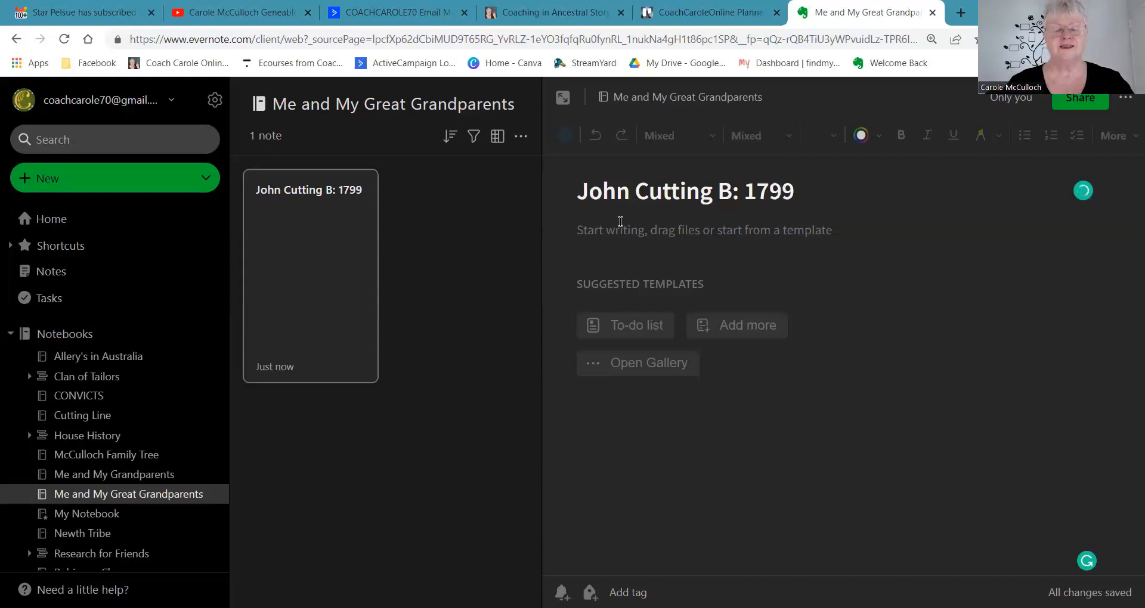
Write "Great Grandfather Maternal Line" in the body of the great-grandfather's note
click(588, 233)
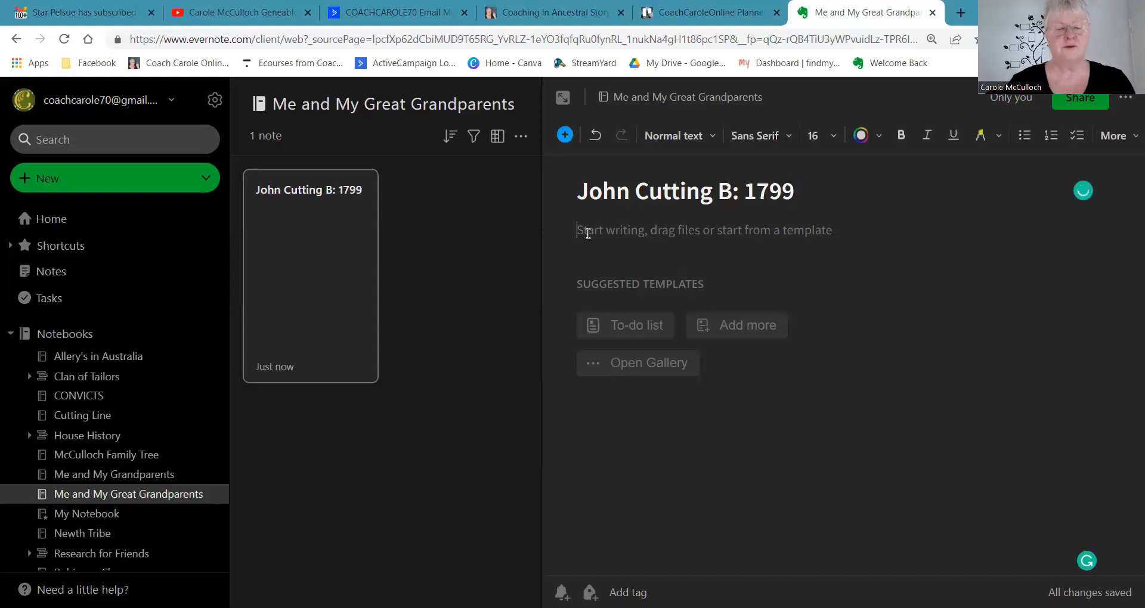
text(G)
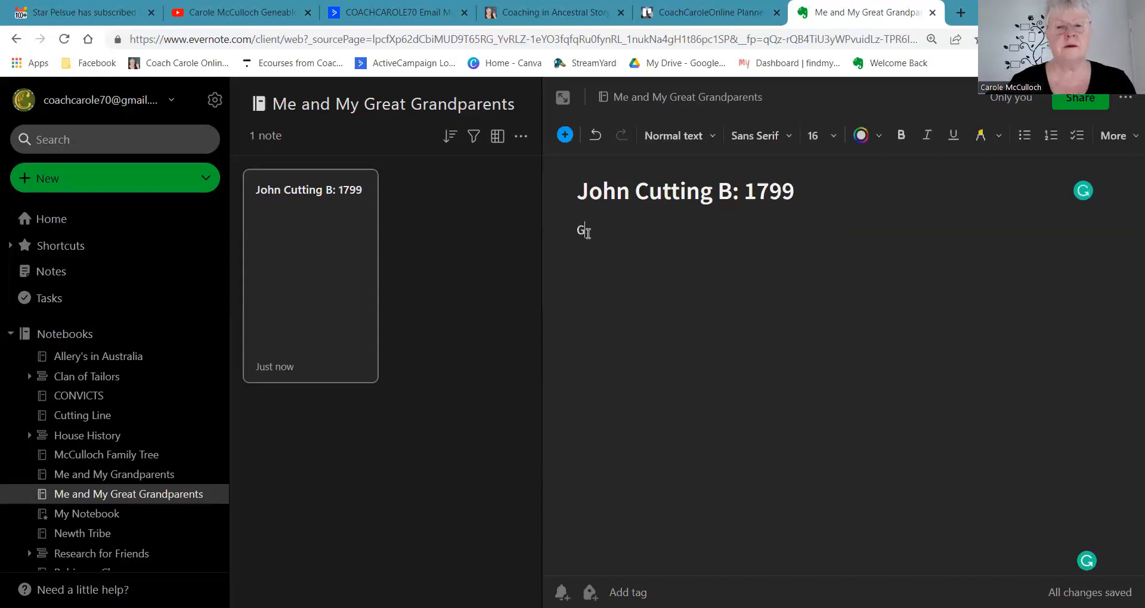
text(reat Gran)
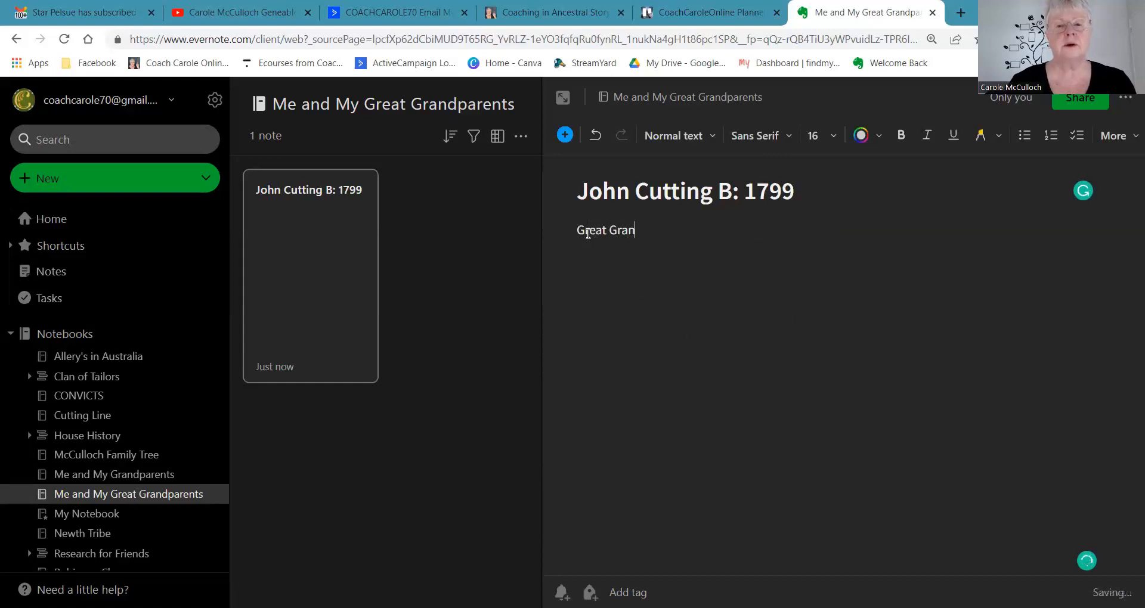
text(dfather P)
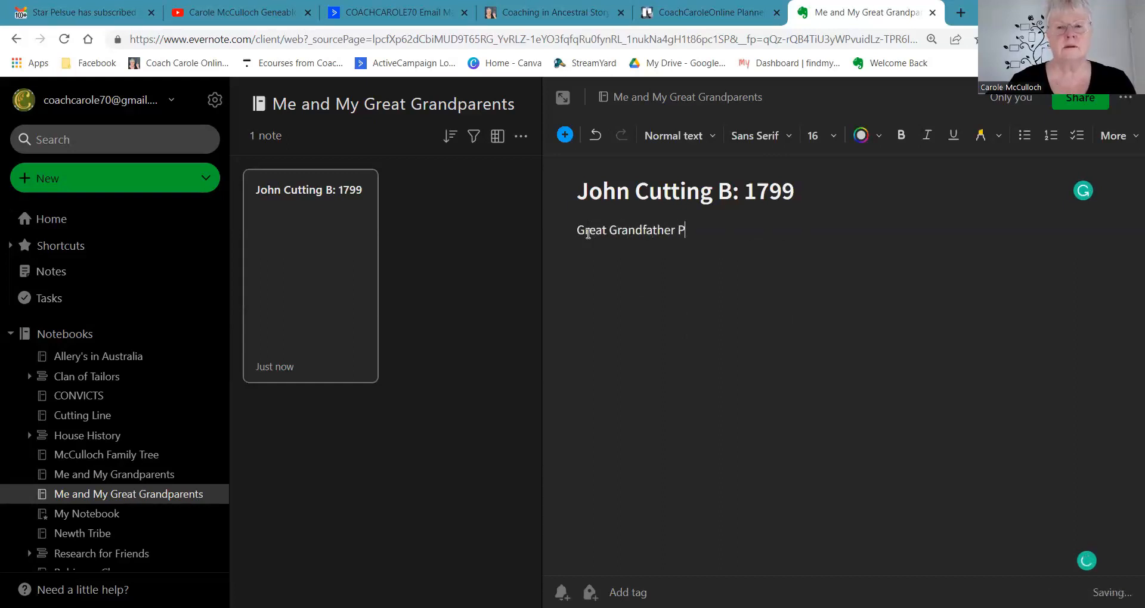
key(BackSpace)
text(M)
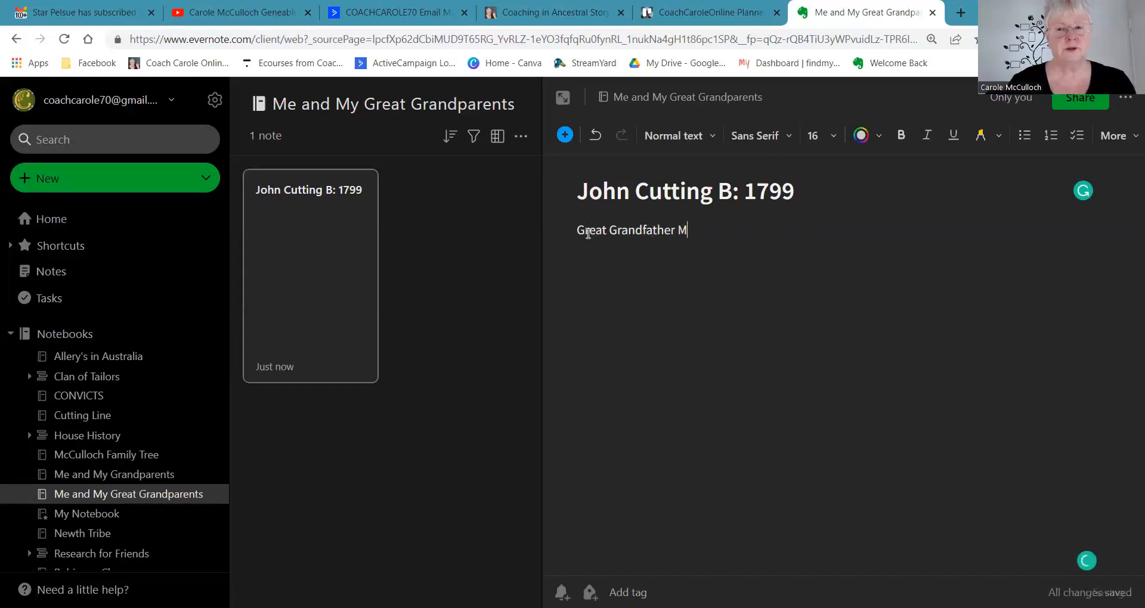
text(aternal)
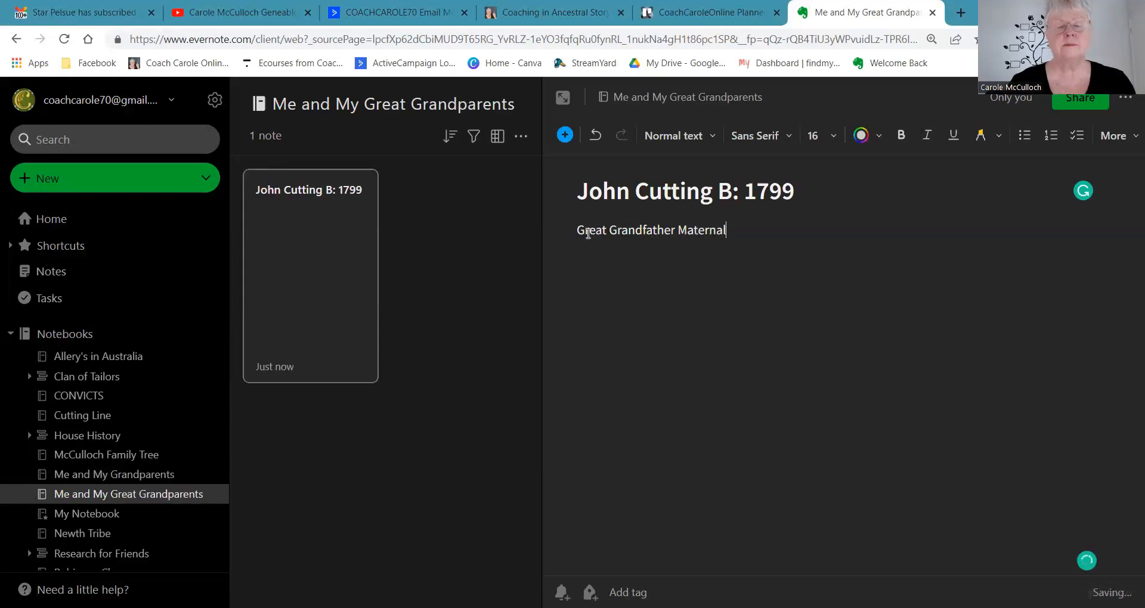
text( Line)
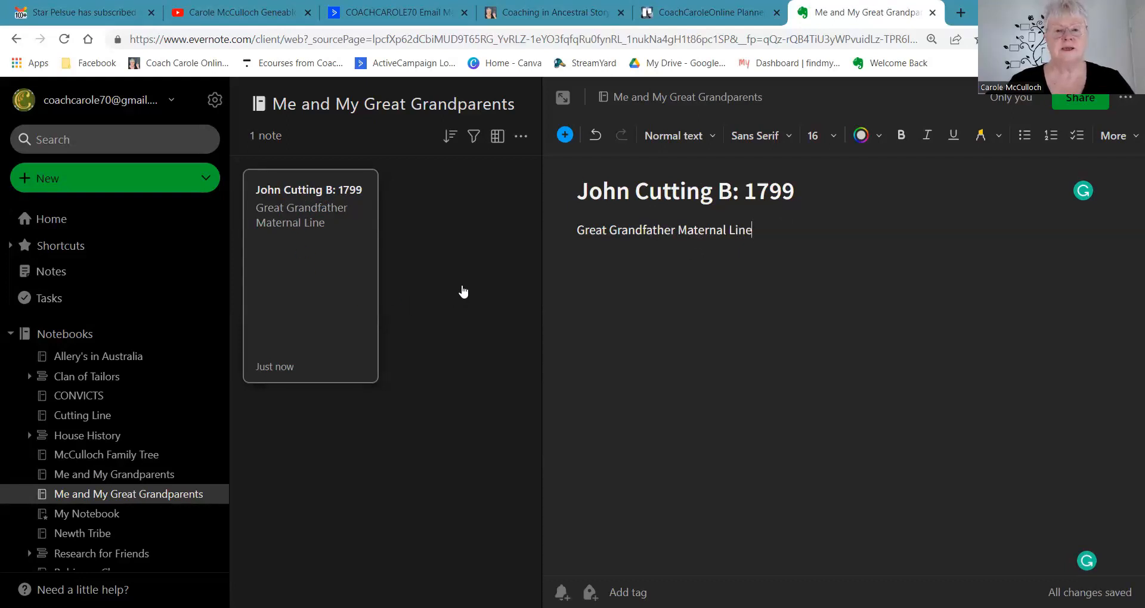
Add a second note to the notebook, titled with the maternal great-grandmother's full name, "B:" and her birth year
click(522, 139)
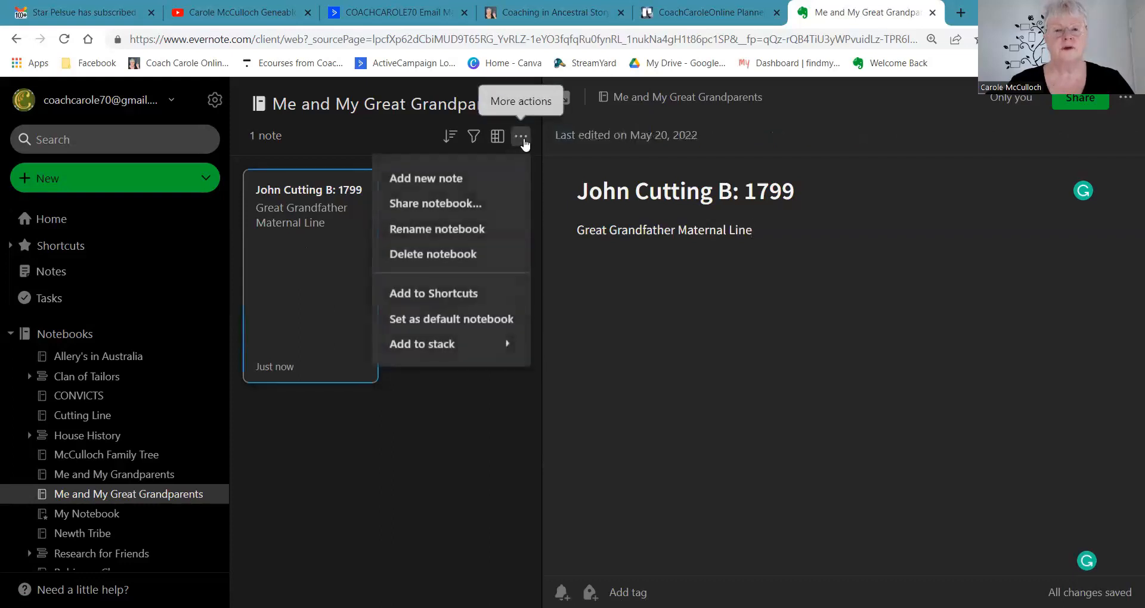
click(428, 181)
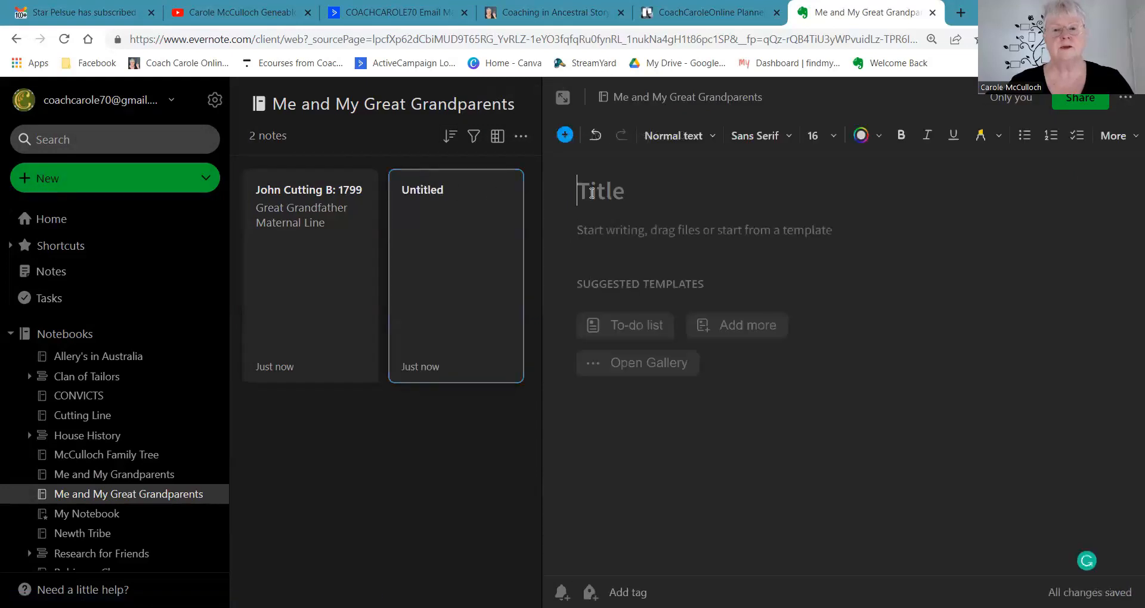
text(Ann)
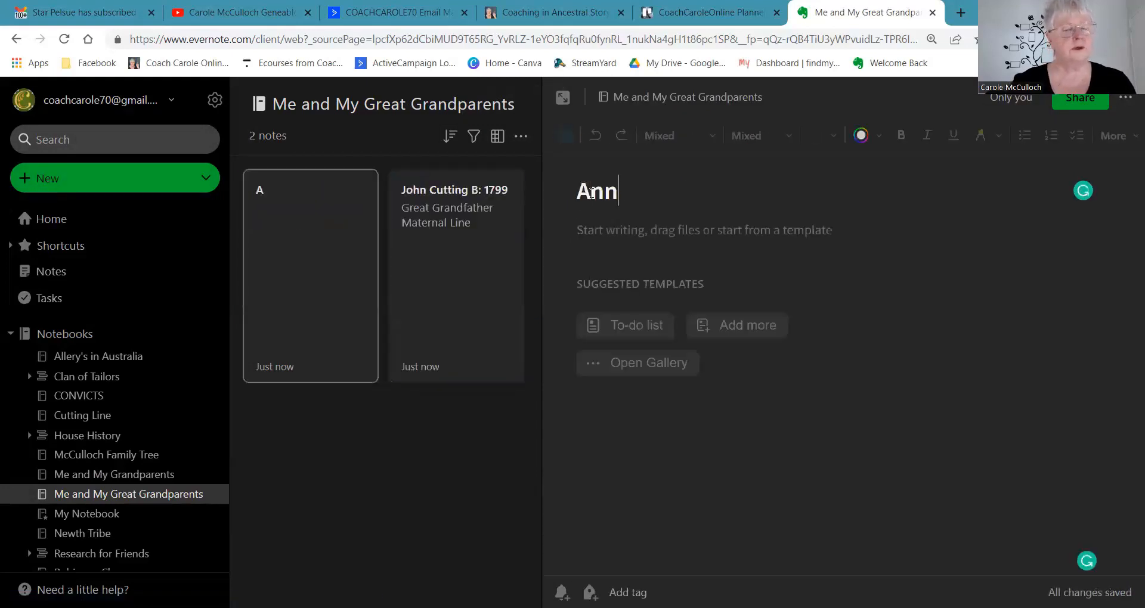
text( Craddoc)
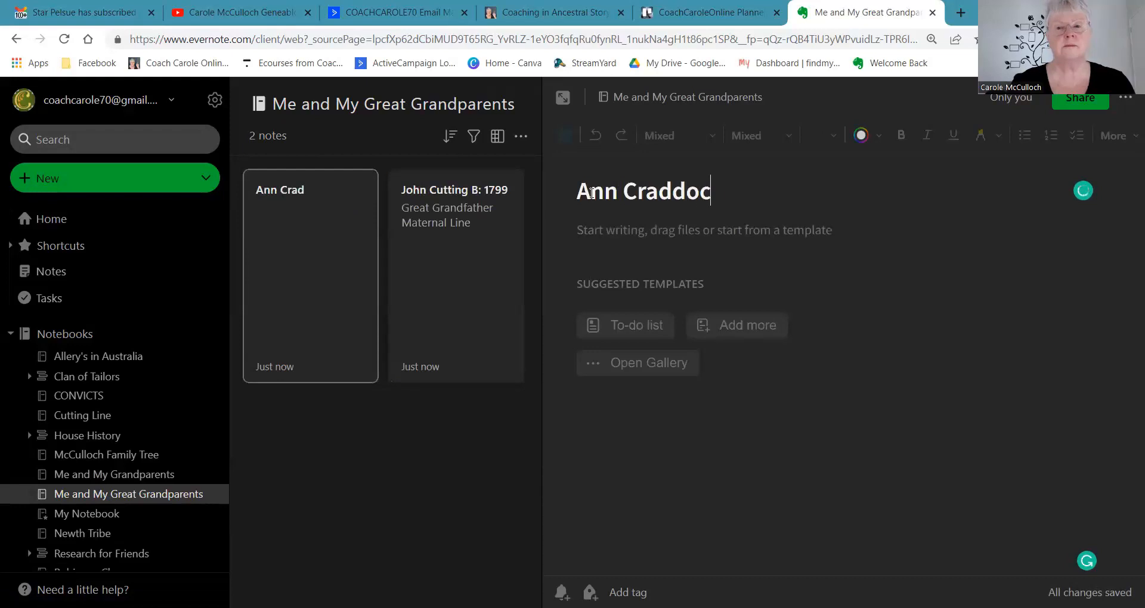
text(k B )
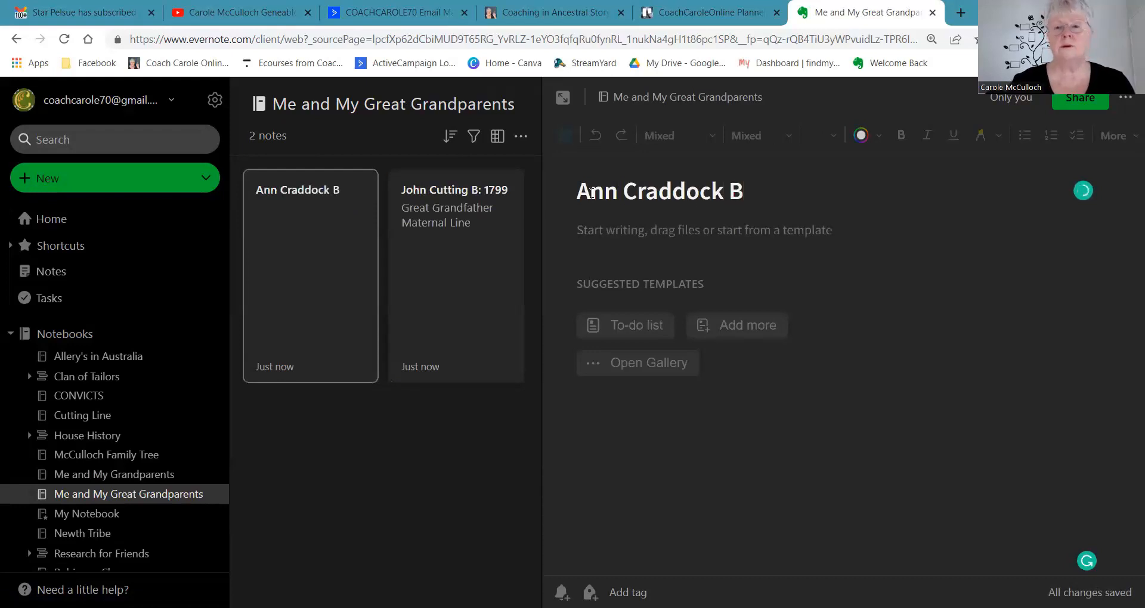
text(: 1803)
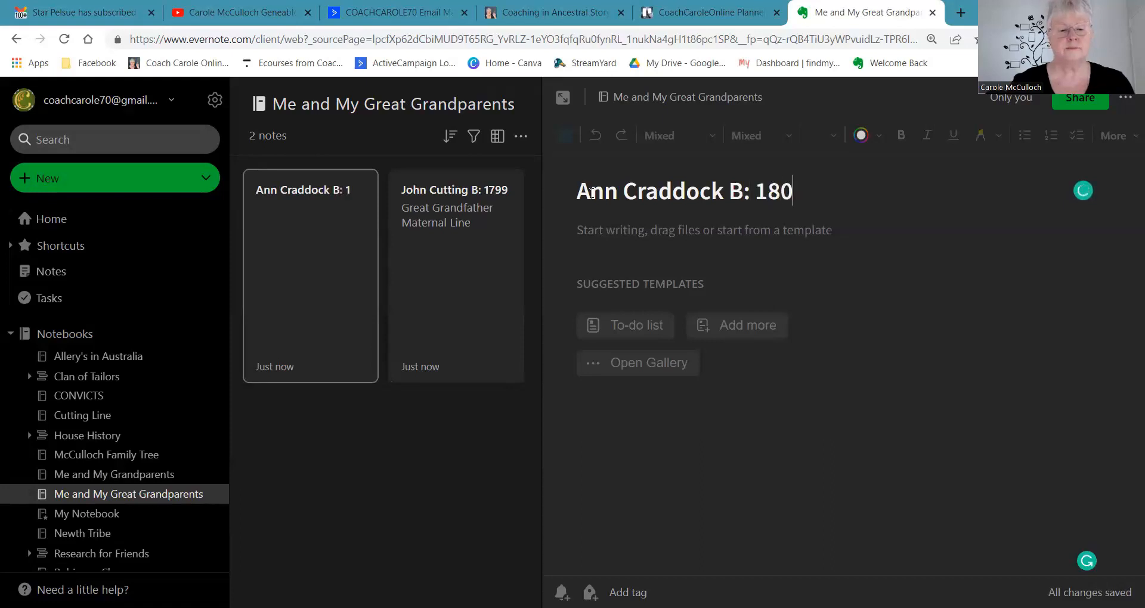
Write "Great Grandmother Maternal Line" in the body of the great-grandmother's note, followed by a new line
click(591, 235)
text(Great)
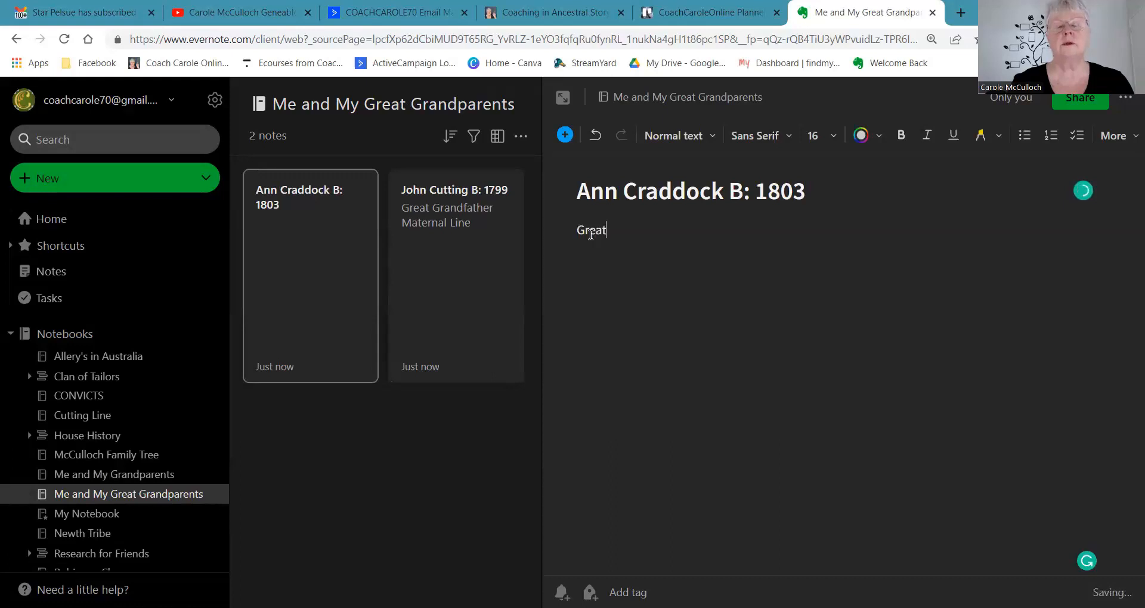
text( Grandmother )
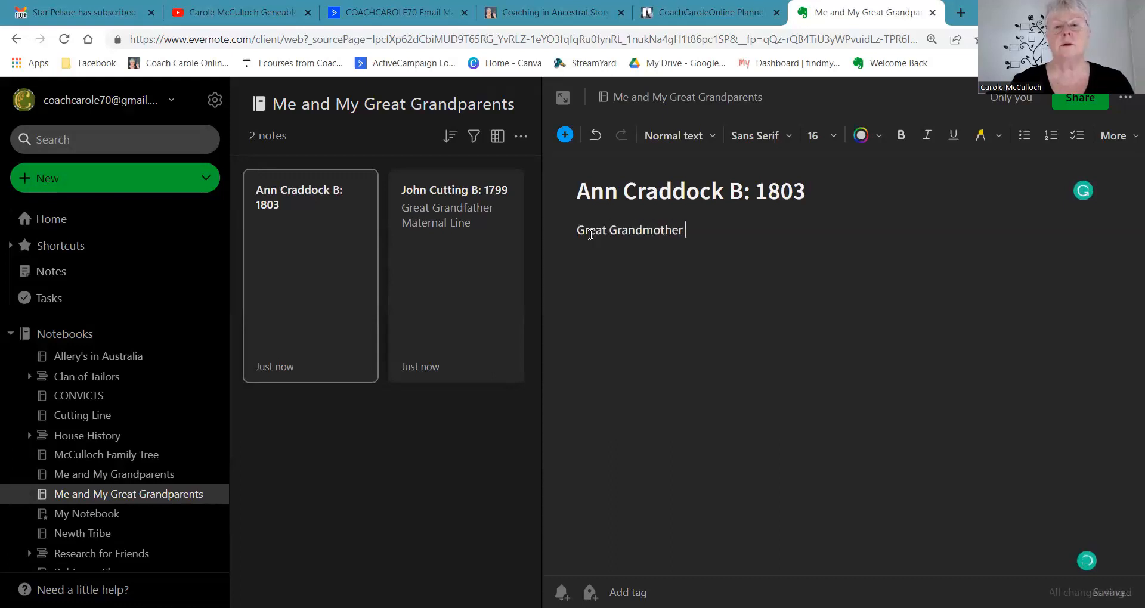
text(Maternal Line)
key(Return)
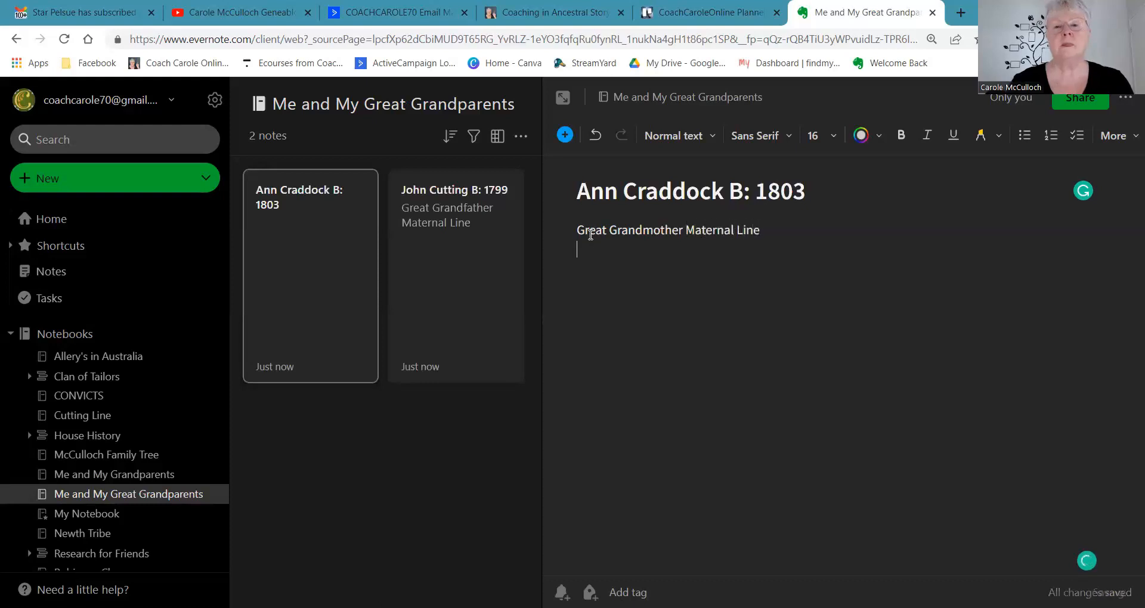